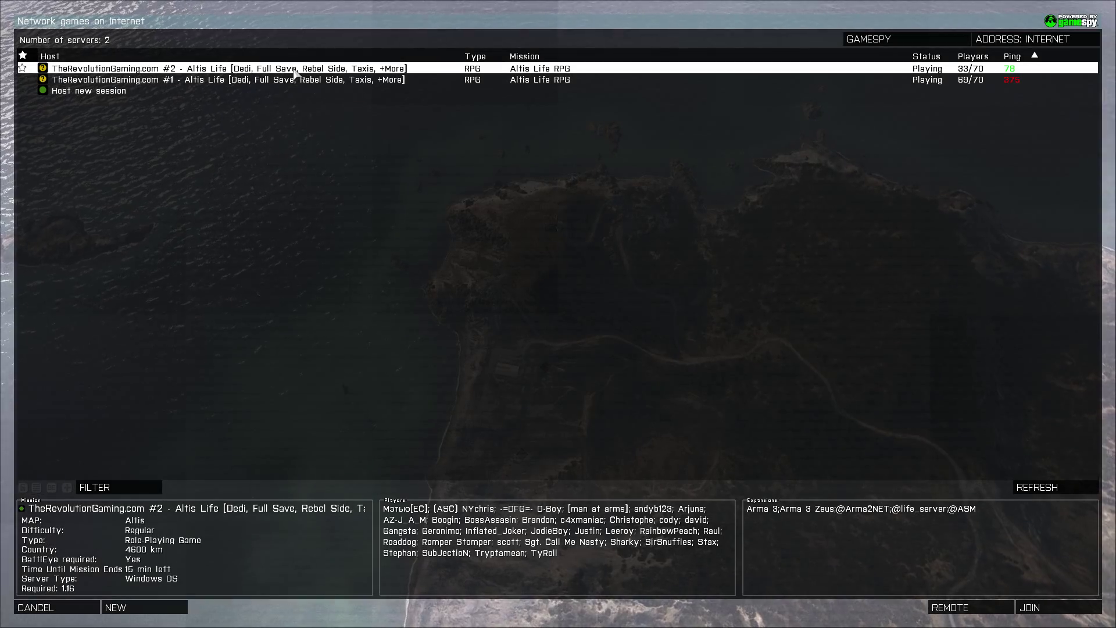
Select and join the TheRevolutionGaming.com #1 Altis Life server from the Internet browser.
{"action": "left_click", "coordinate": [320, 80]}
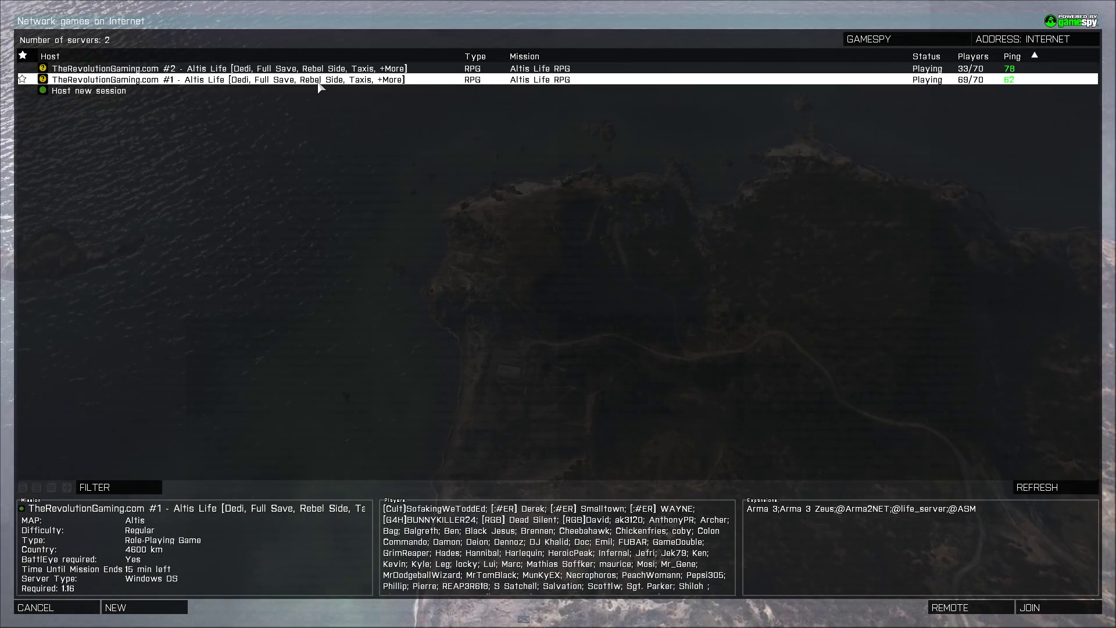
{"action": "double_click", "coordinate": [320, 80]}
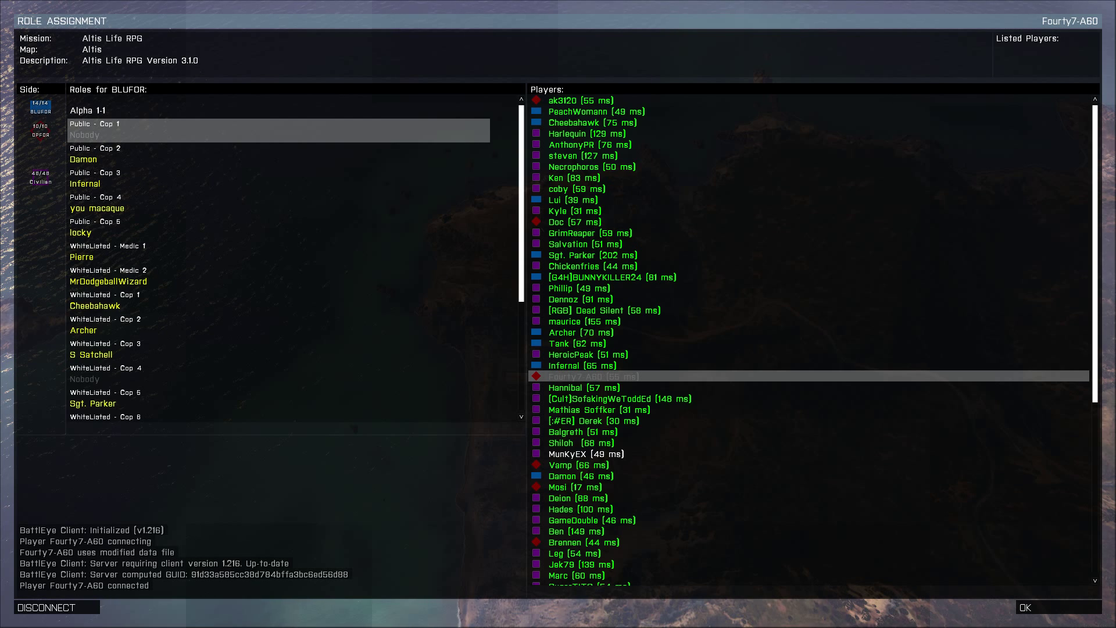
Claim the empty Charlie 4-3 Civ 36 slot on the Civilian side.
{"action": "left_click", "coordinate": [39, 178]}
{"action": "scroll", "coordinate": [219, 195], "scroll_direction": "down", "scroll_amount": 5}
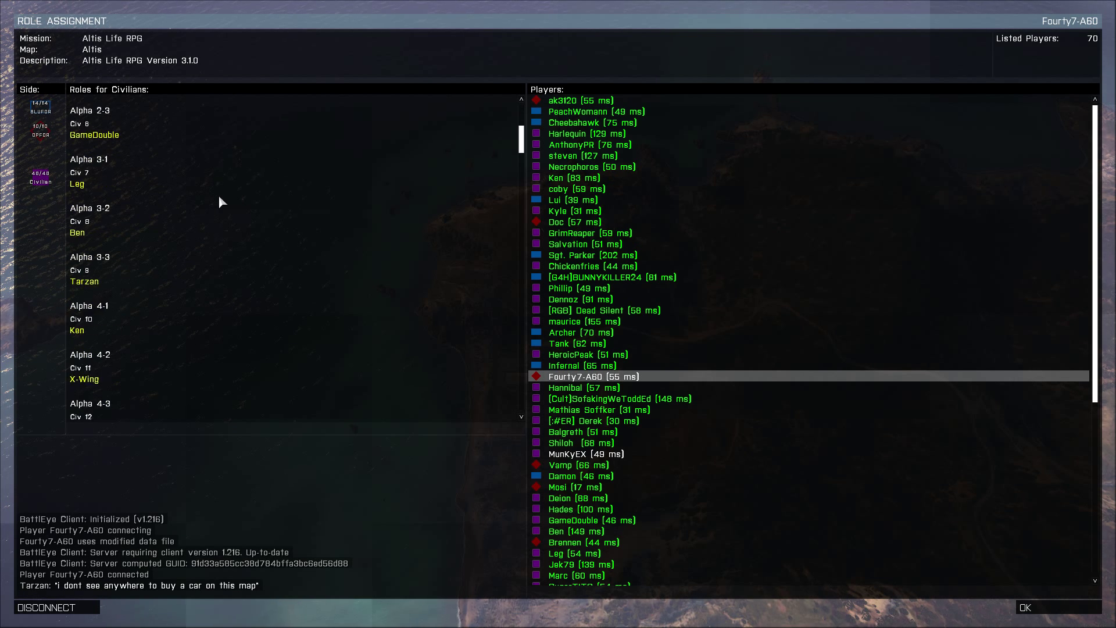
{"action": "scroll", "coordinate": [208, 224], "scroll_direction": "down", "scroll_amount": 5}
{"action": "scroll", "coordinate": [203, 241], "scroll_direction": "down", "scroll_amount": 5}
{"action": "scroll", "coordinate": [203, 249], "scroll_direction": "down", "scroll_amount": 5}
{"action": "scroll", "coordinate": [196, 349], "scroll_direction": "down", "scroll_amount": 3}
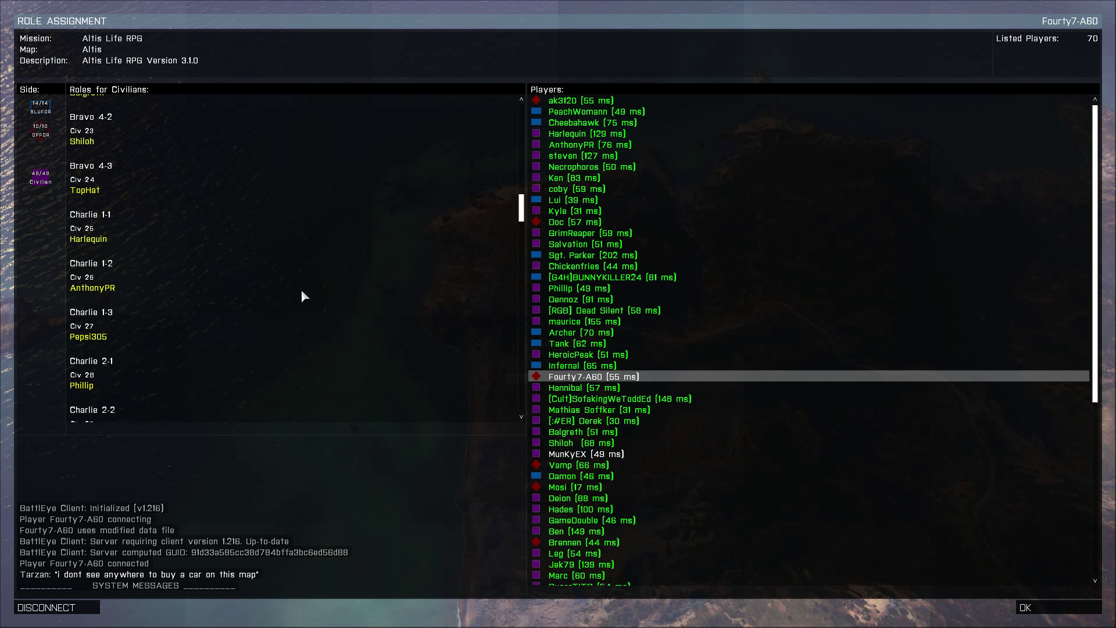
{"action": "scroll", "coordinate": [301, 289], "scroll_direction": "down", "scroll_amount": 5}
{"action": "scroll", "coordinate": [174, 275], "scroll_direction": "down", "scroll_amount": 3}
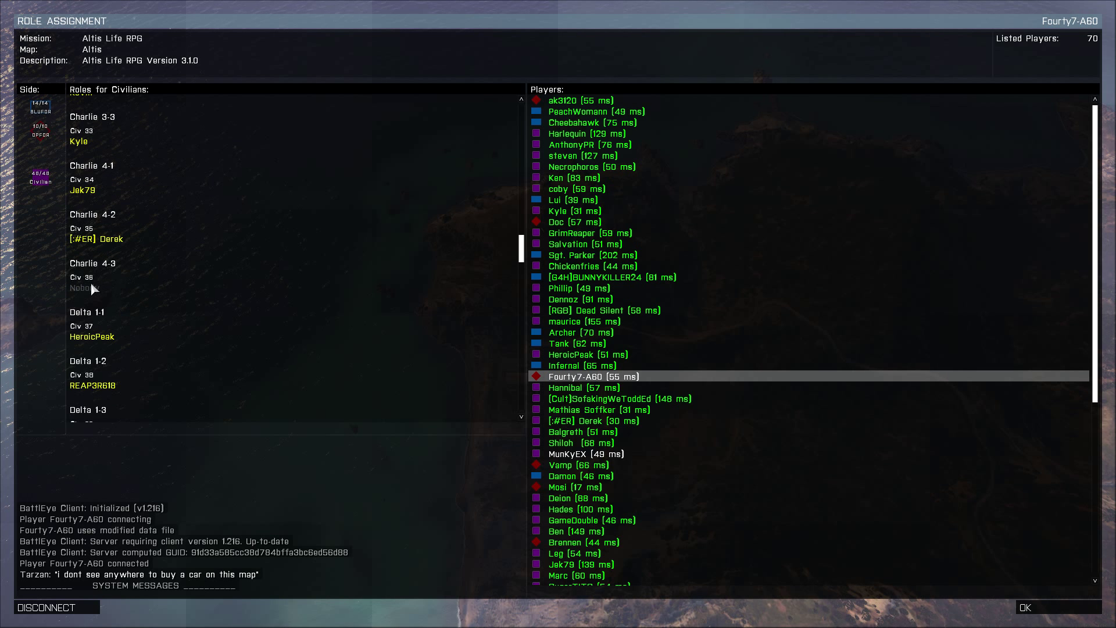
{"action": "scroll", "coordinate": [91, 281], "scroll_direction": "down", "scroll_amount": 2}
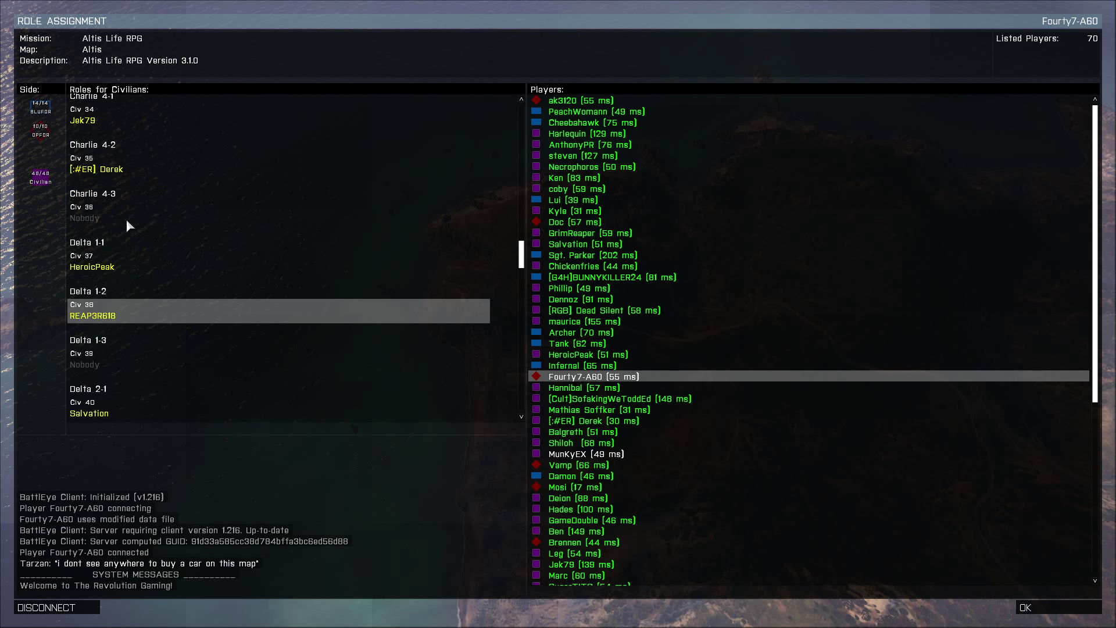
{"action": "left_click", "coordinate": [96, 214]}
Confirm the Civ 36 role so the Altis Life RPG v3.1.0 mission starts loading.
{"action": "left_click", "coordinate": [1027, 608]}
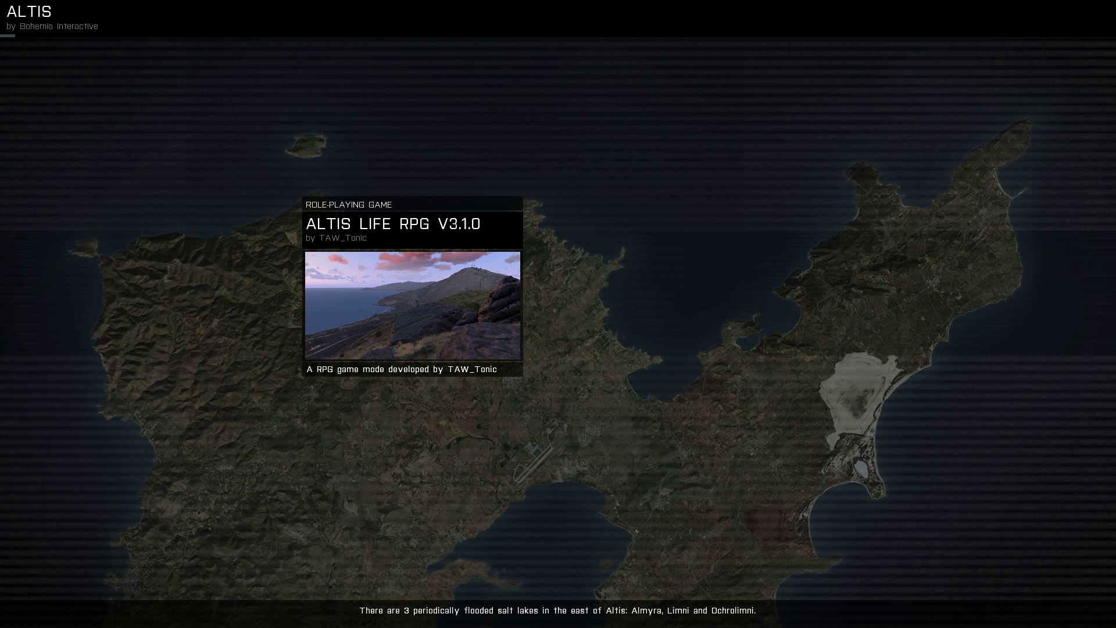